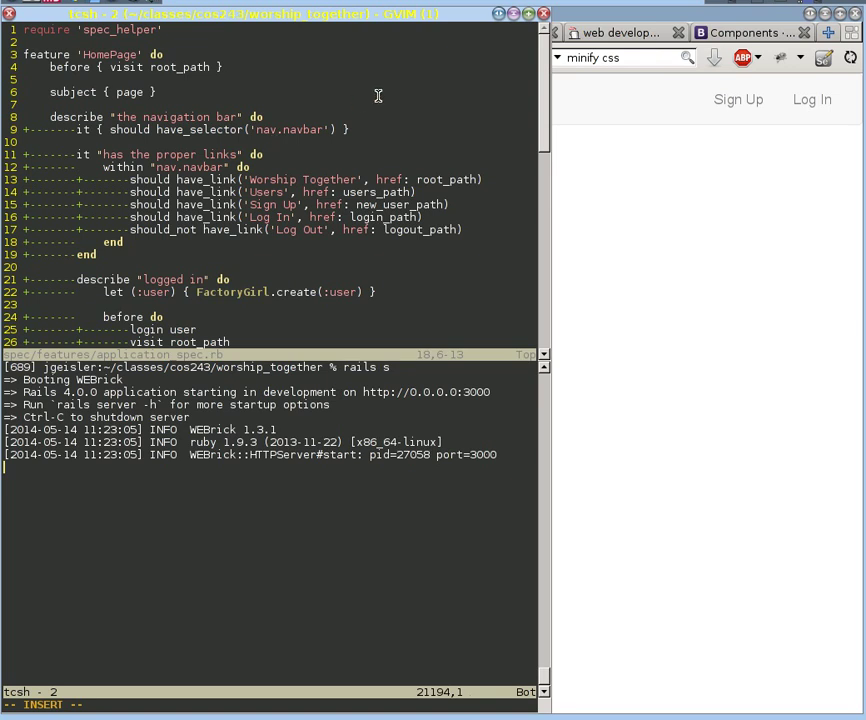
# Bring the Firefox window showing the Worship Together users page to the front
pyautogui.click(588, 18)
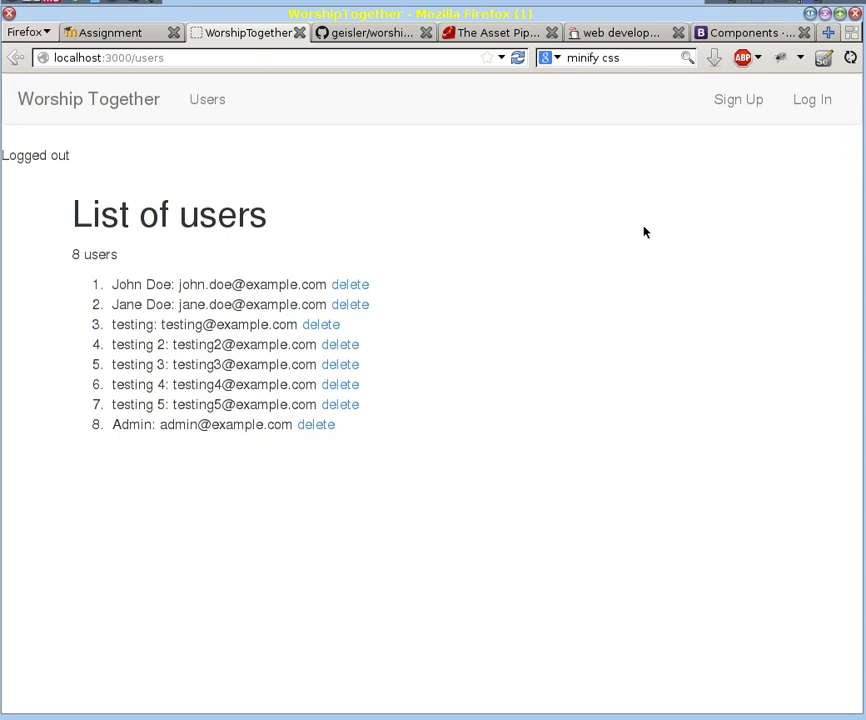
# Log in to Worship Together as John Doe and dismiss the remember-password prompt
pyautogui.click(818, 106)
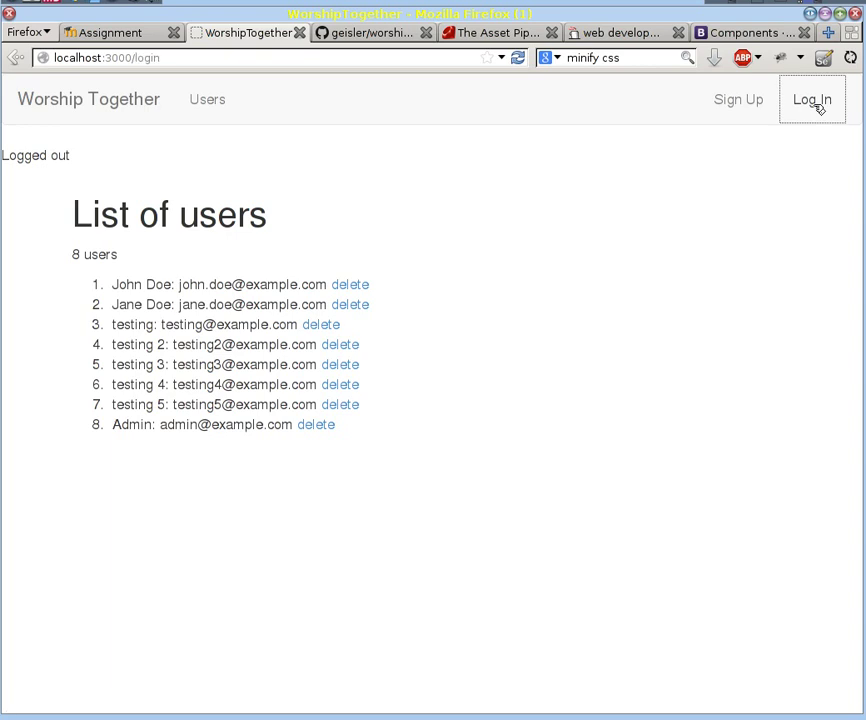
pyautogui.click(190, 225)
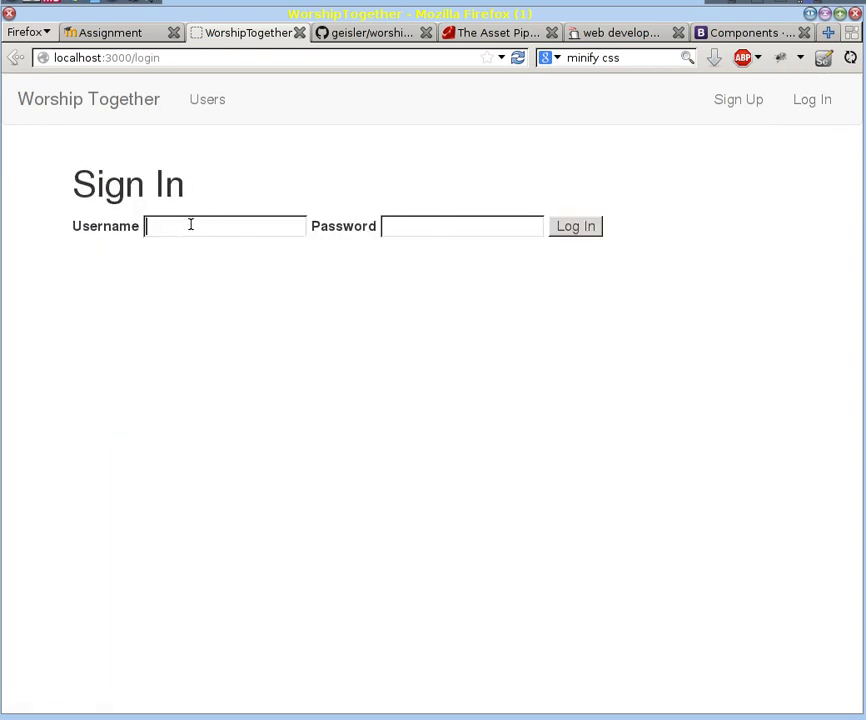
pyautogui.write('John Doe')
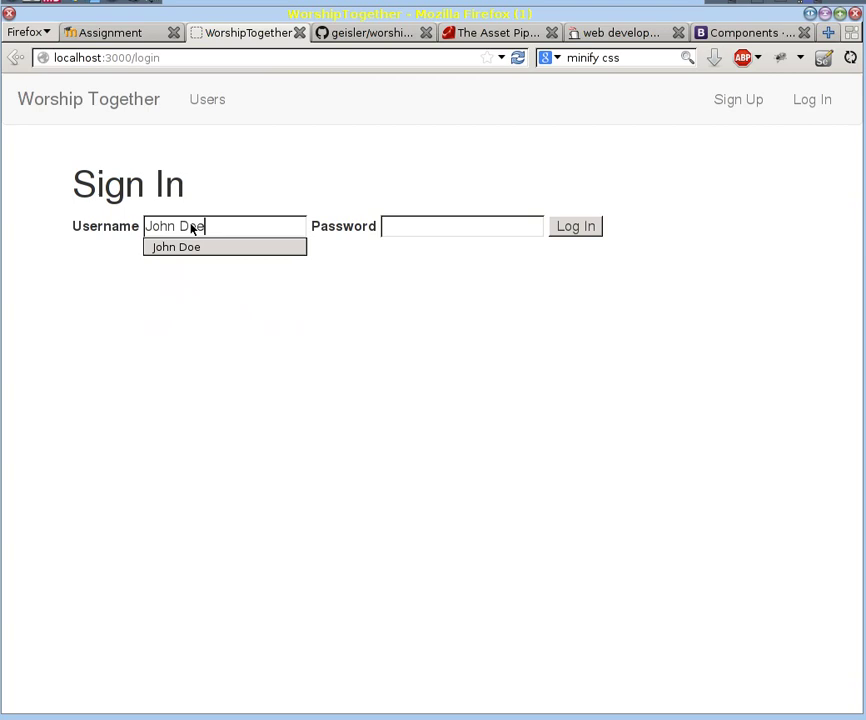
pyautogui.press('Tab')
pyautogui.write('passwor')
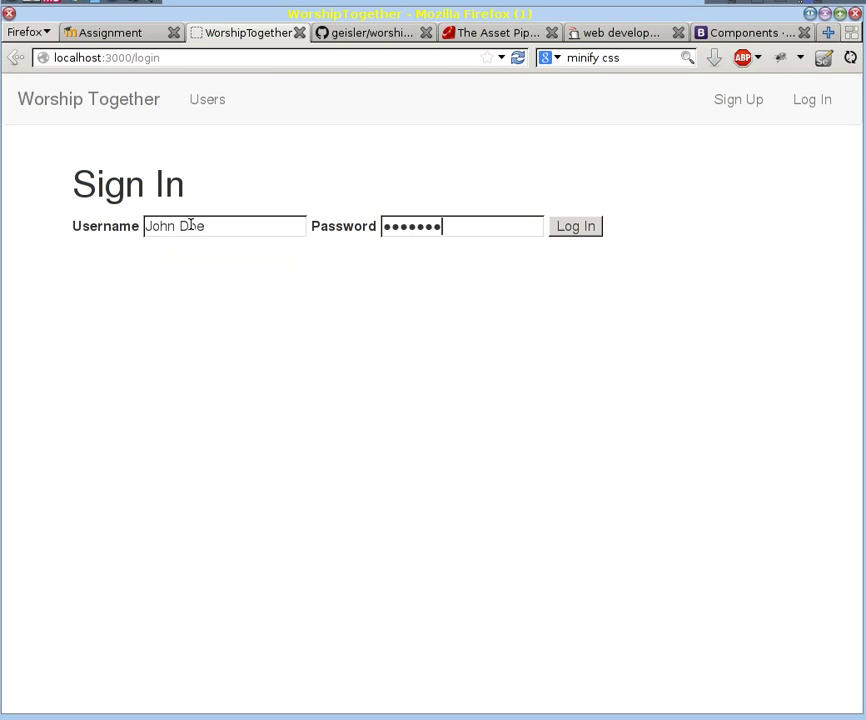
pyautogui.write('d')
pyautogui.press('Return')
pyautogui.click(388, 91)
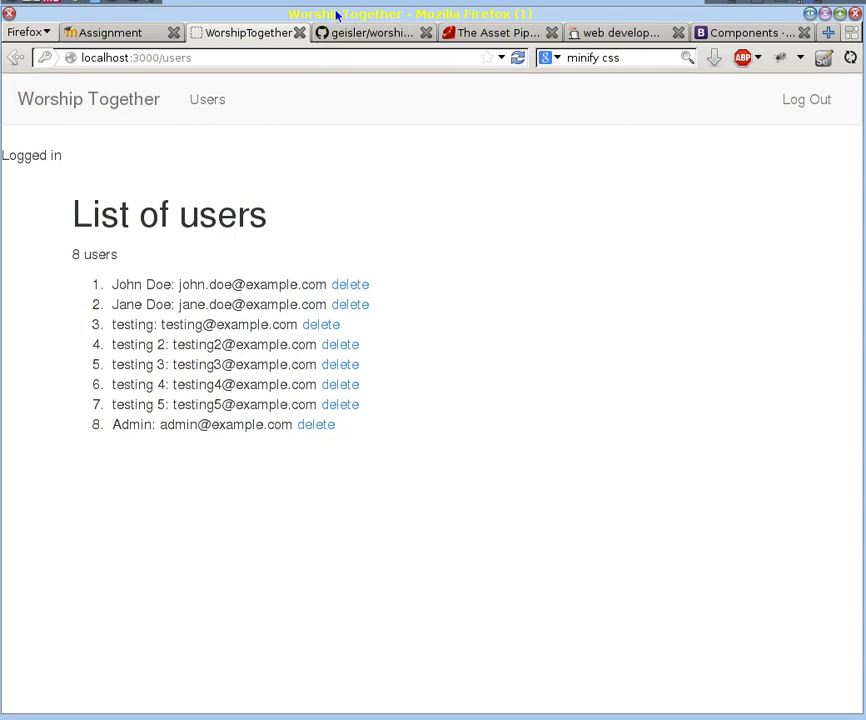
# Switch back to GVim and move down the spec pane to the logged-in links test
pyautogui.hotkey('alt', 'Tab')
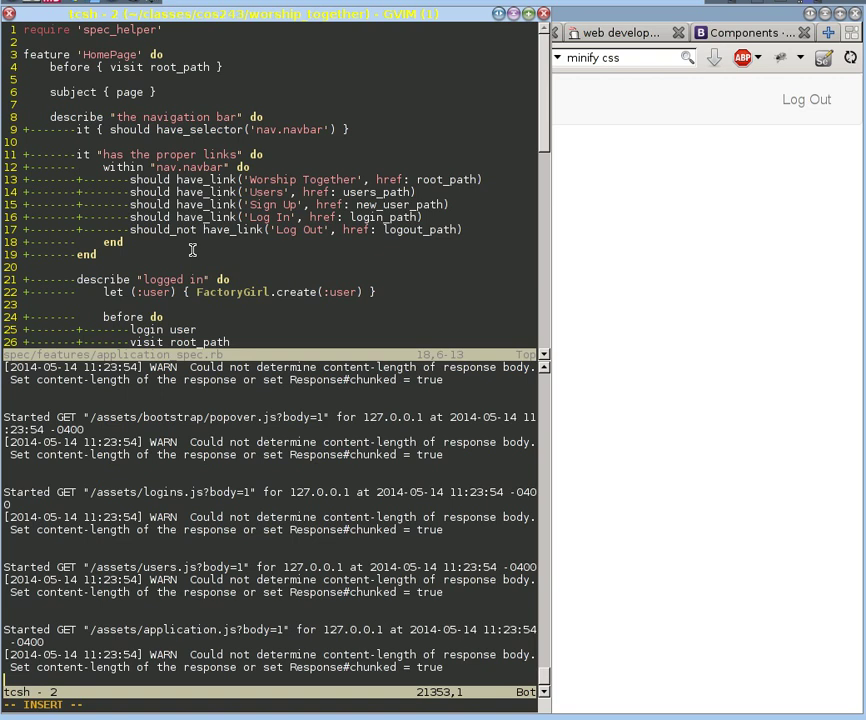
pyautogui.press('Escape')
pyautogui.hotkey('ctrl', 'w')
pyautogui.press('k')
pyautogui.press('j')
pyautogui.press('j')
pyautogui.press('j')
pyautogui.press('j')
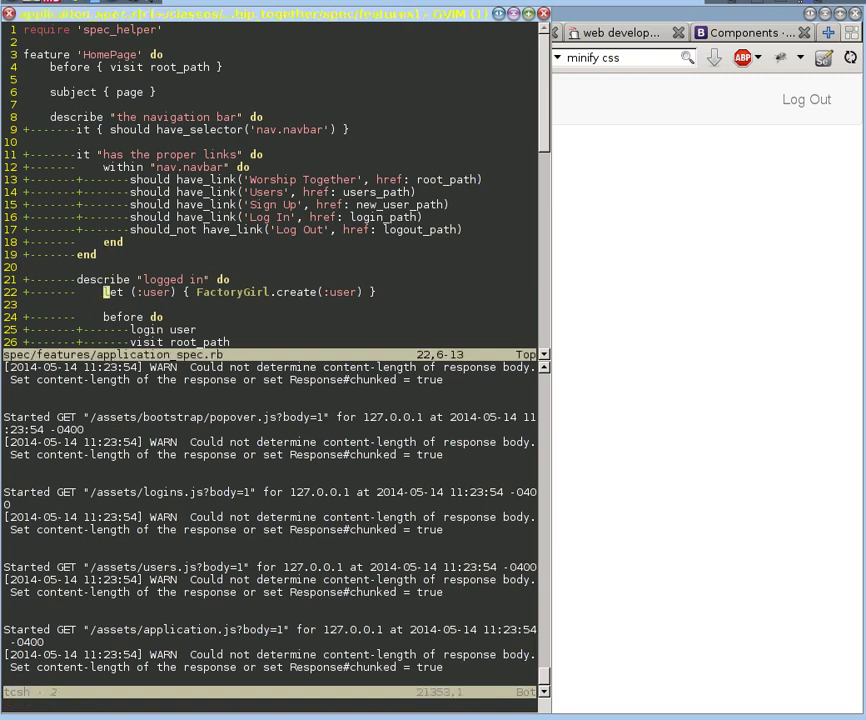
pyautogui.press('j')
pyautogui.press('j')
pyautogui.press('j')
pyautogui.press('j')
pyautogui.press('j')
pyautogui.press('j')
pyautogui.press('j')
pyautogui.press('j')
pyautogui.press('j')
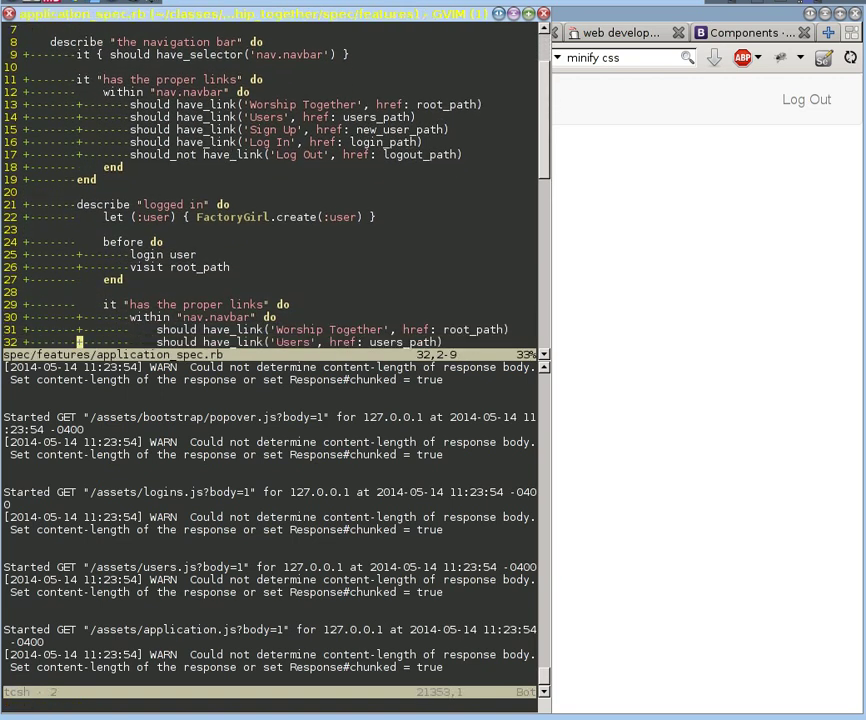
pyautogui.press('j')
pyautogui.press('j')
pyautogui.press('j')
pyautogui.press('j')
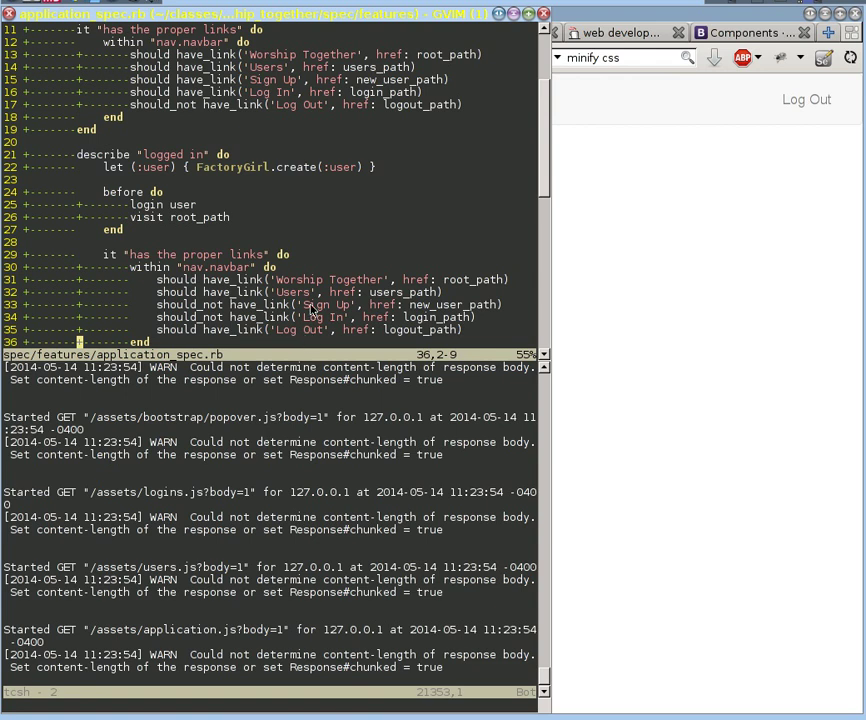
# Add a "the content" block asserting have_selector('div.main.container') below the navbar specs
pyautogui.press('j')
pyautogui.press('j')
pyautogui.press('j')
pyautogui.press('j')
pyautogui.write('describe "the content" do')
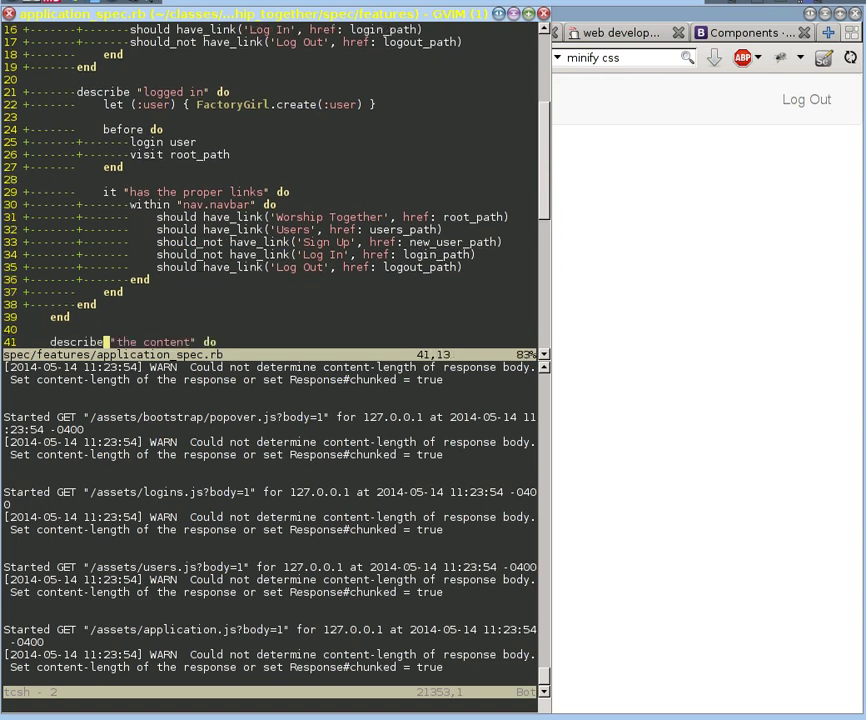
pyautogui.write(" +-------it { should have_selector('div.main.container') }")
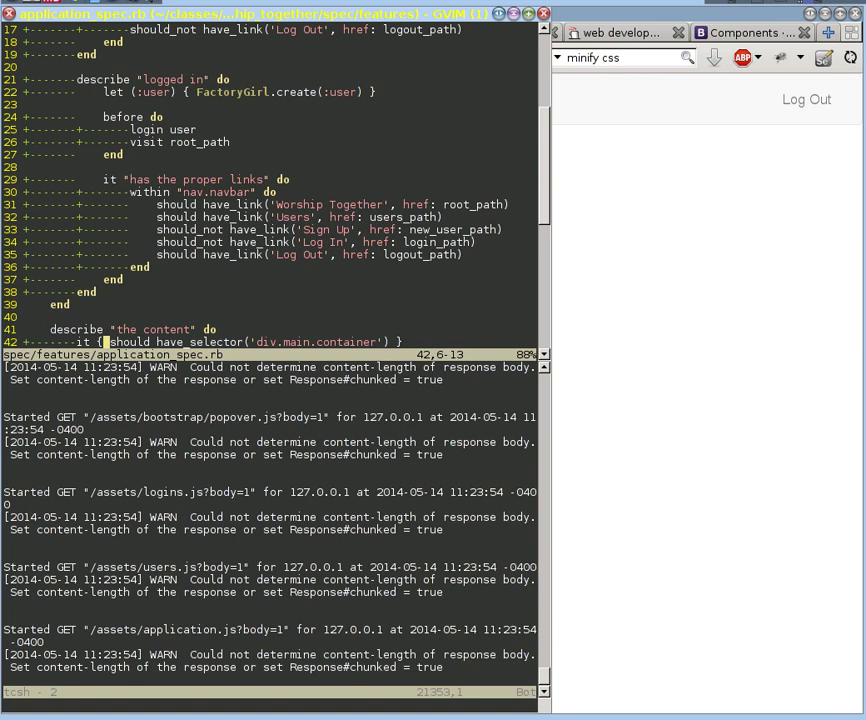
pyautogui.press('l')
pyautogui.press('w')
pyautogui.press('w')
pyautogui.press('w')
pyautogui.press('w')
pyautogui.press('w')
pyautogui.press('j')
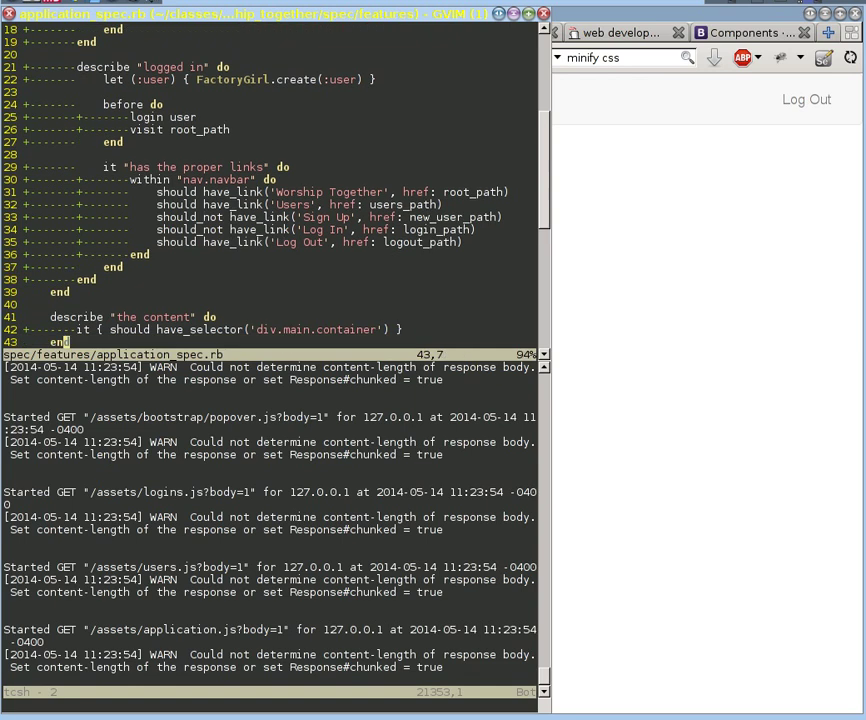
pyautogui.press('j')
pyautogui.press('k')
pyautogui.press('k')
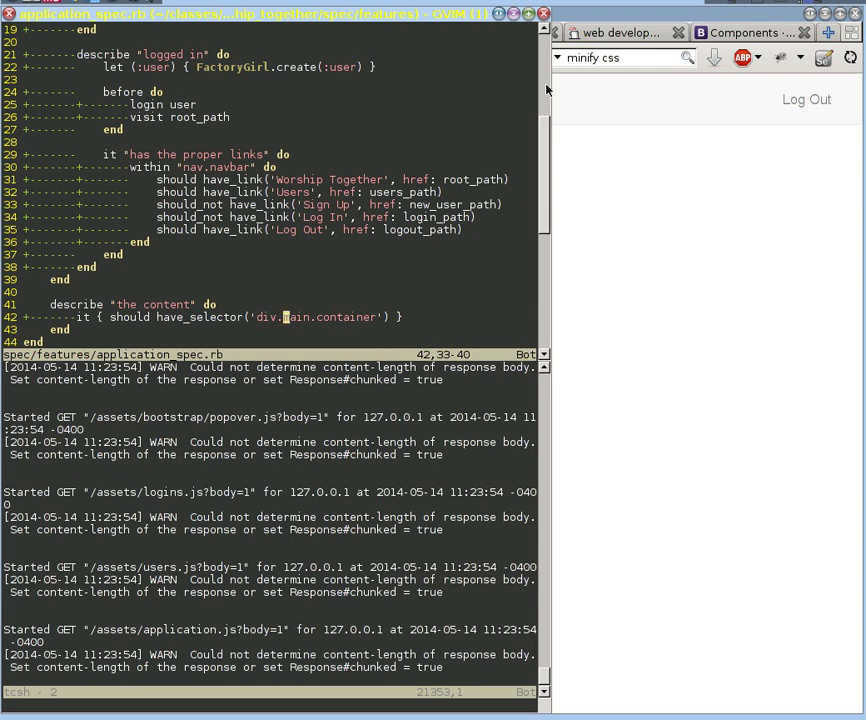
# Raise Firefox over GVim to show the logged-in List of users page
pyautogui.click(584, 11)
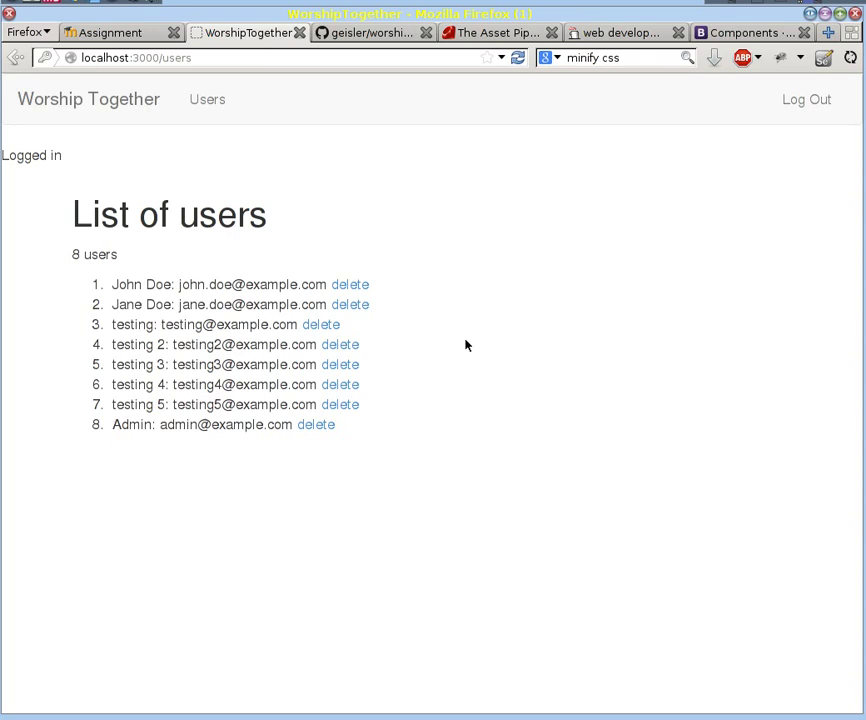